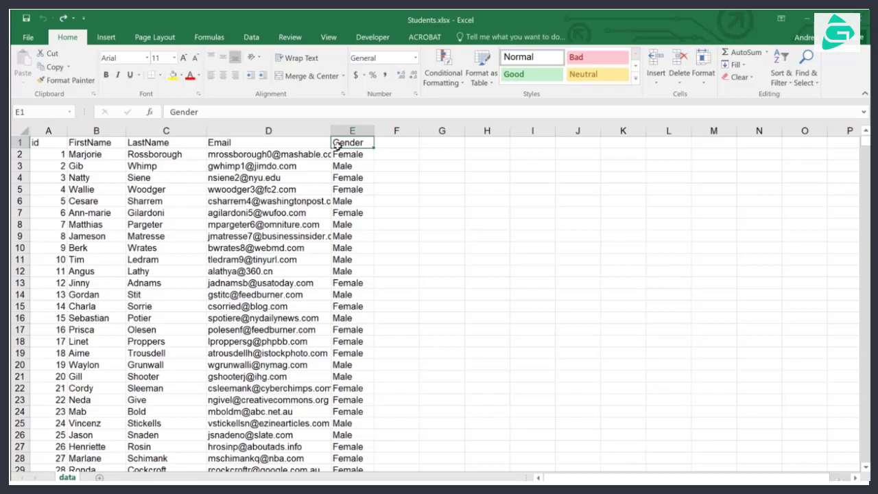
left_click(170, 180)
key("ctrl+a")
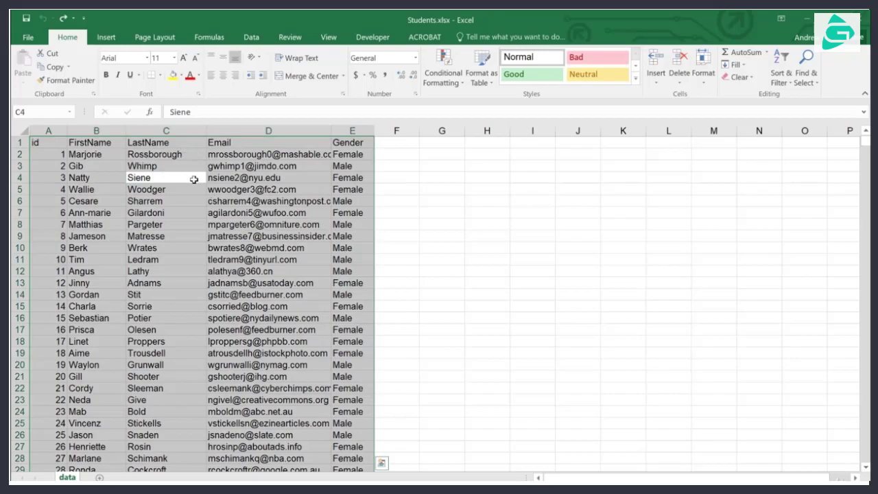
left_click(194, 180)
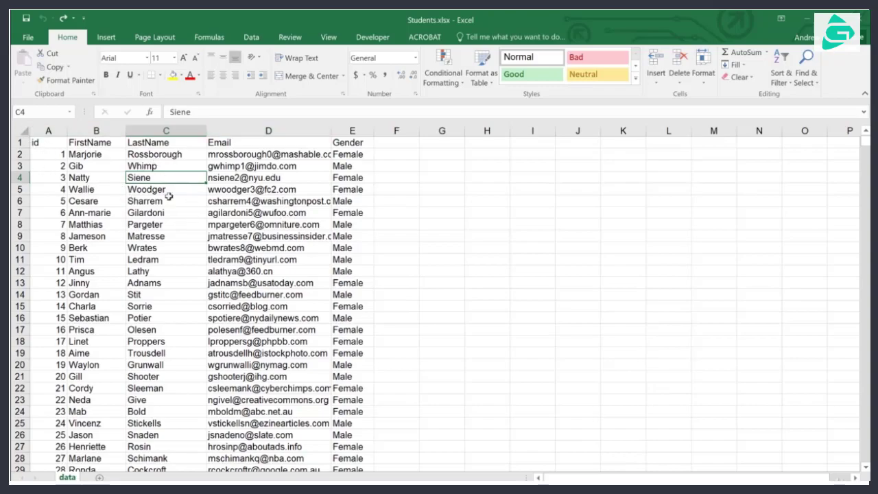
left_click(47, 142)
left_click(120, 169)
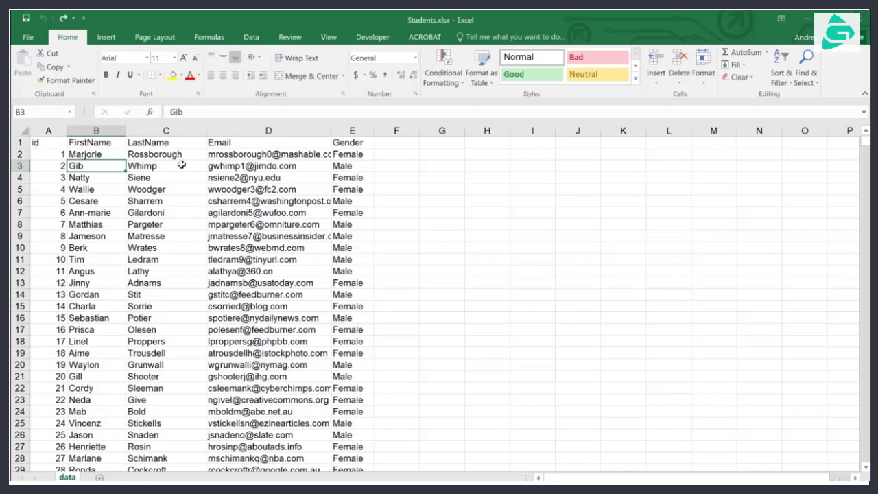
Step: Convert the whole student data range into a table, keeping the first row as headers
key("ctrl+a")
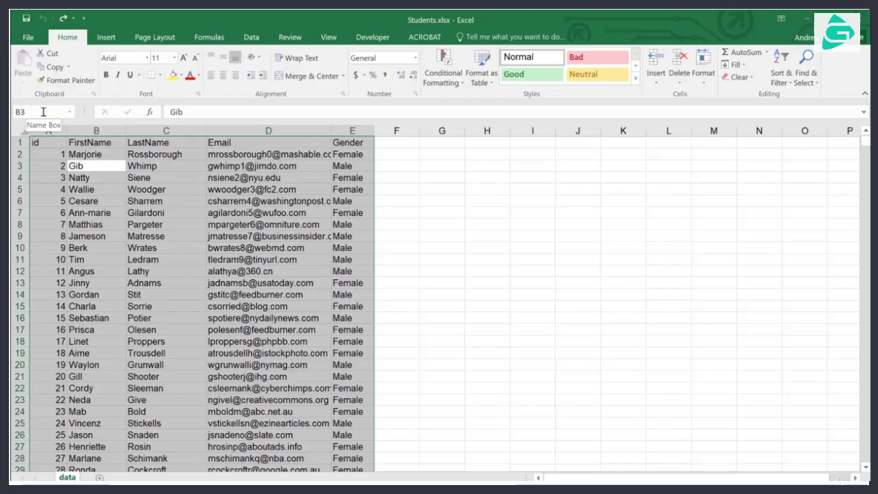
left_click(116, 37)
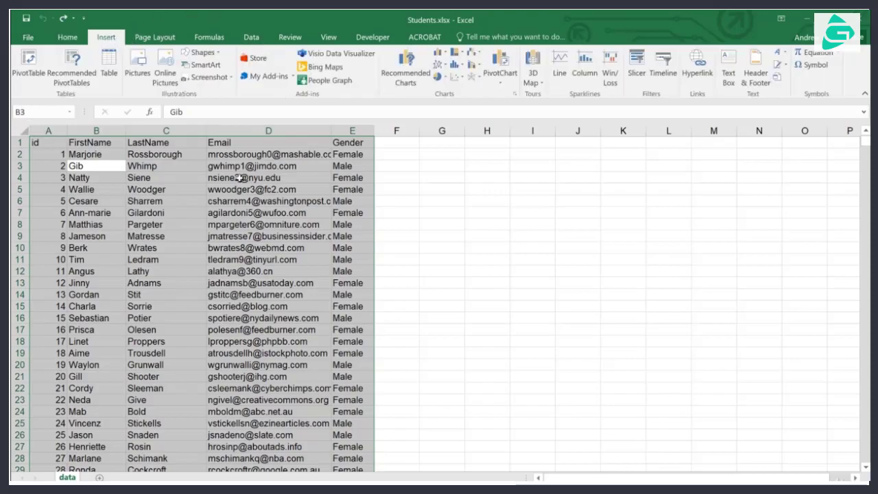
left_click(108, 63)
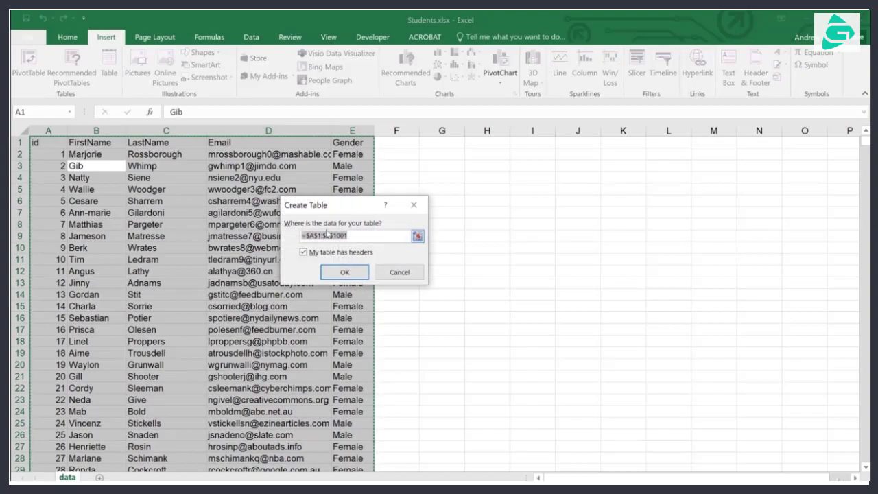
left_click(347, 272)
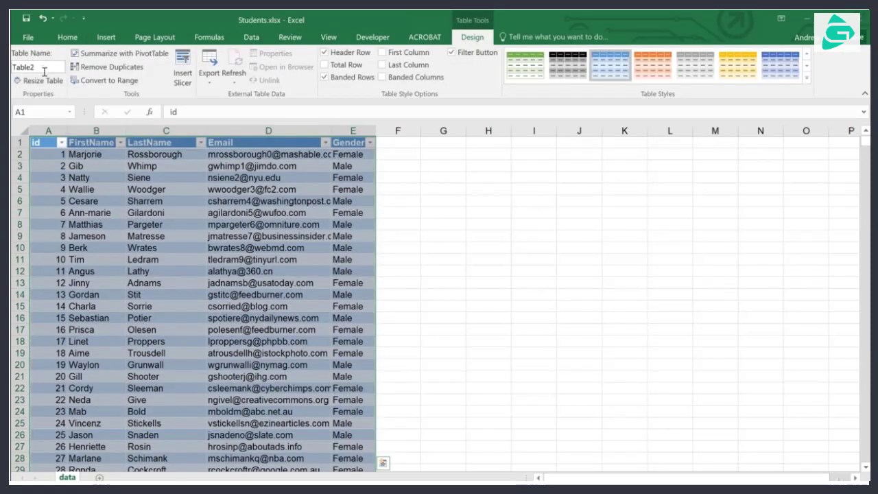
Step: Name the table Students and select it by that name to check its range
double_click(42, 68)
type("Students")
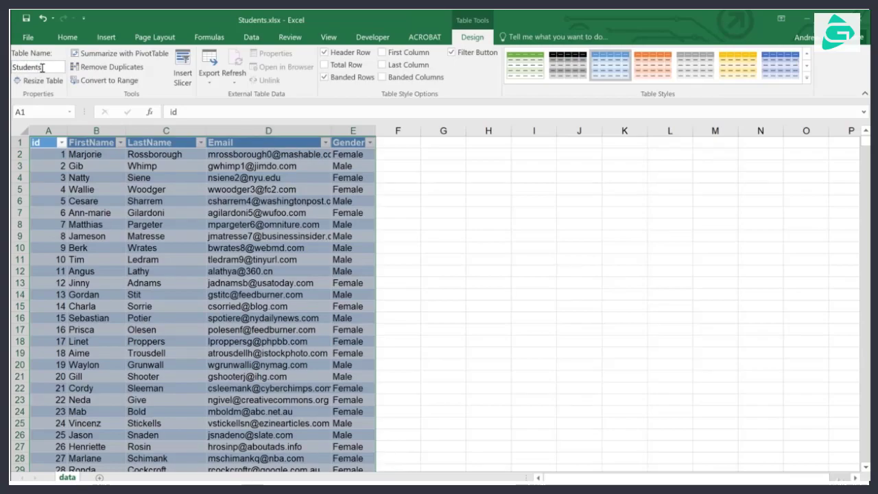
left_click(71, 112)
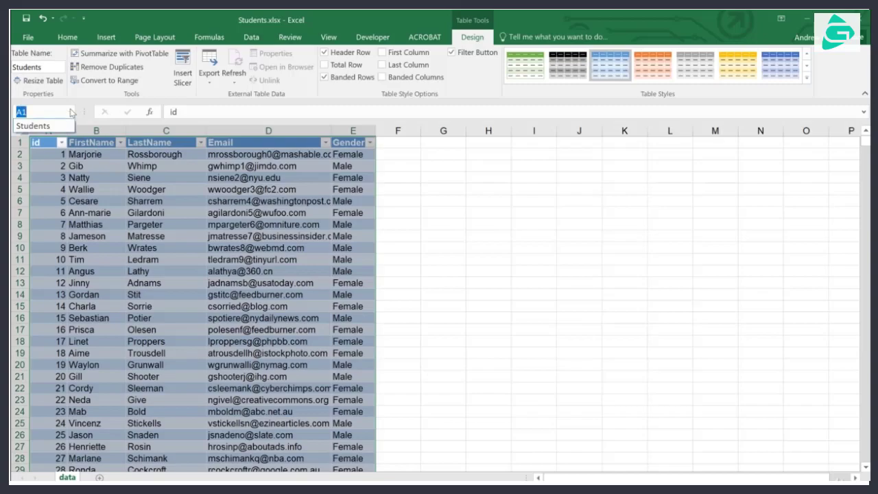
left_click(42, 130)
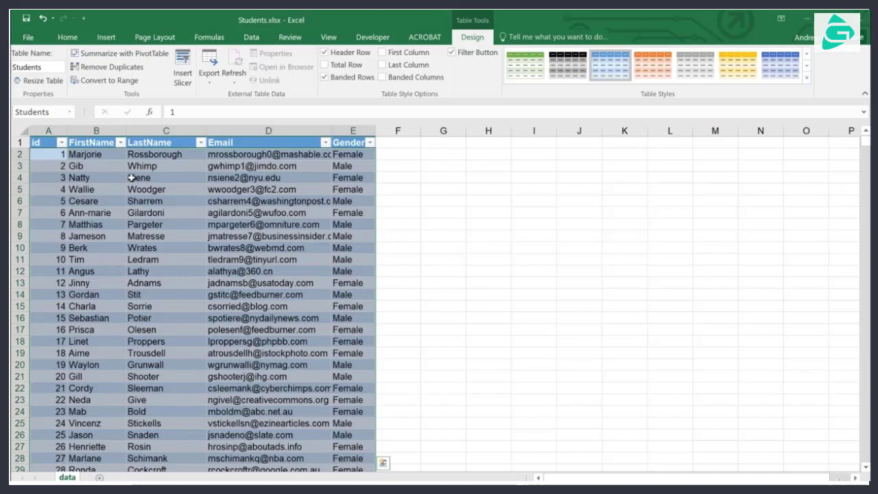
left_click(150, 199)
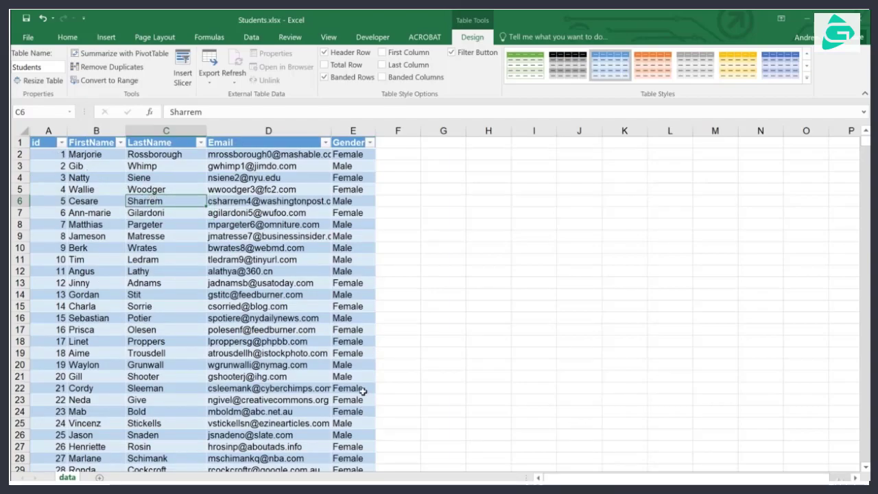
Step: Switch to Power Apps and start an app from other data sources
left_click(209, 228)
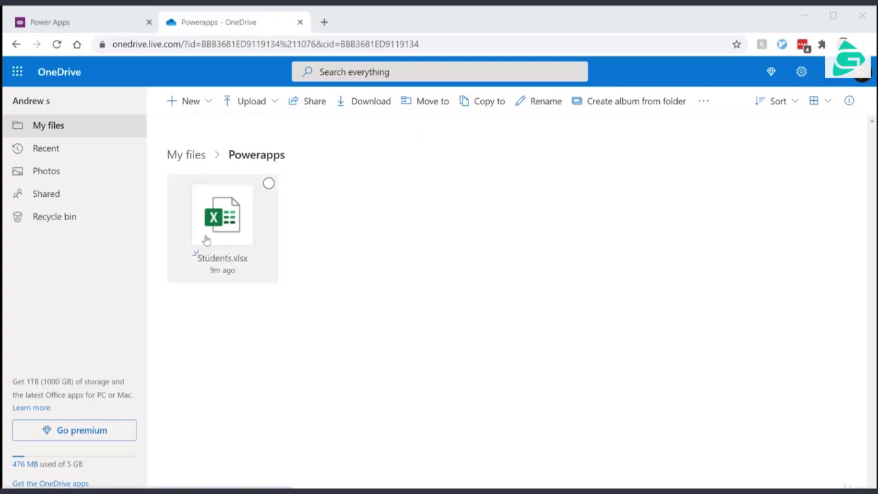
left_click(90, 24)
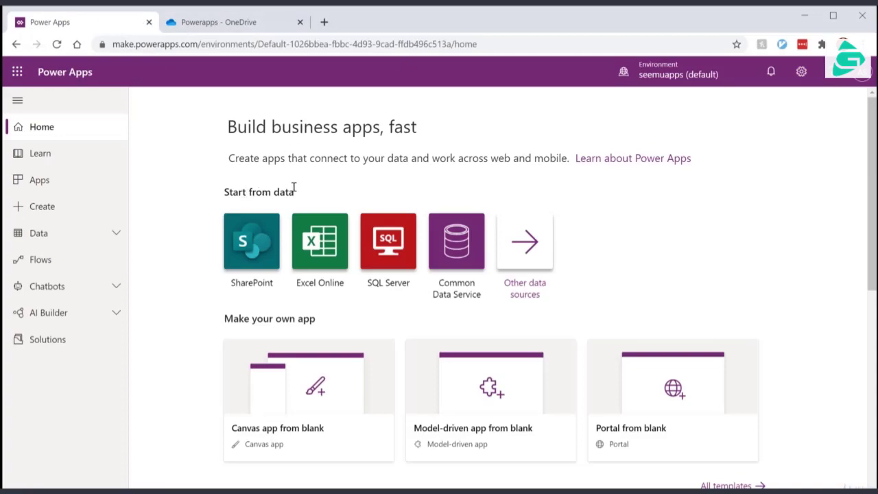
left_click(529, 258)
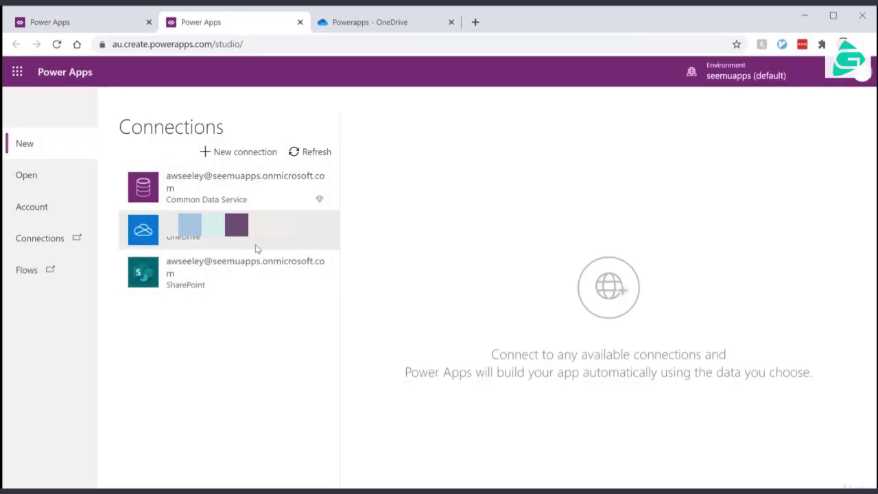
Step: Create a new OneDrive connection and sign in with the Microsoft account password
left_click(245, 150)
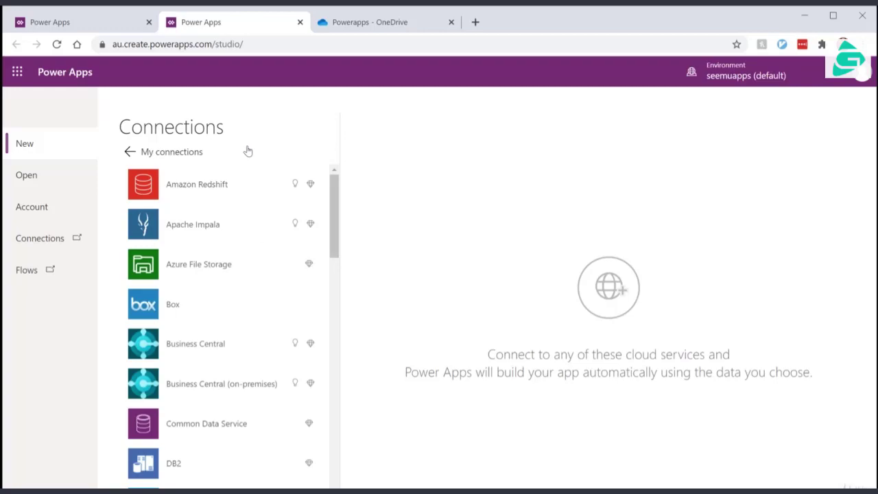
scroll(251, 269, "down", 10)
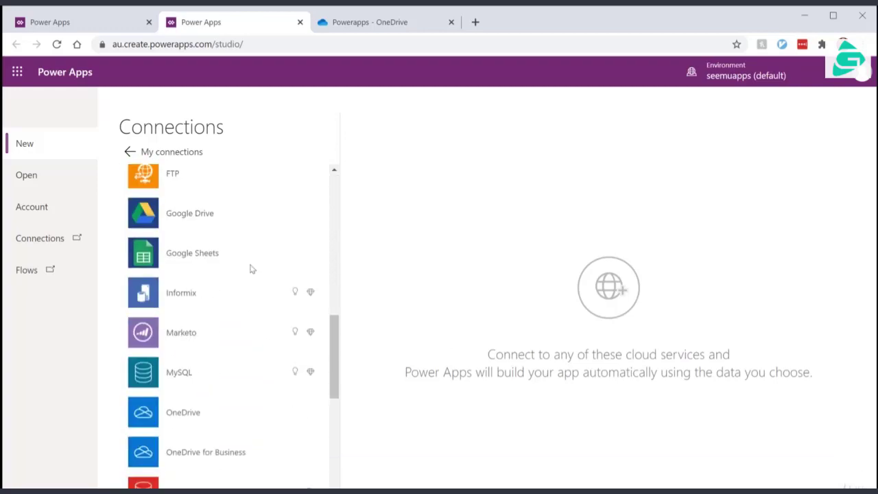
scroll(252, 269, "up", 2)
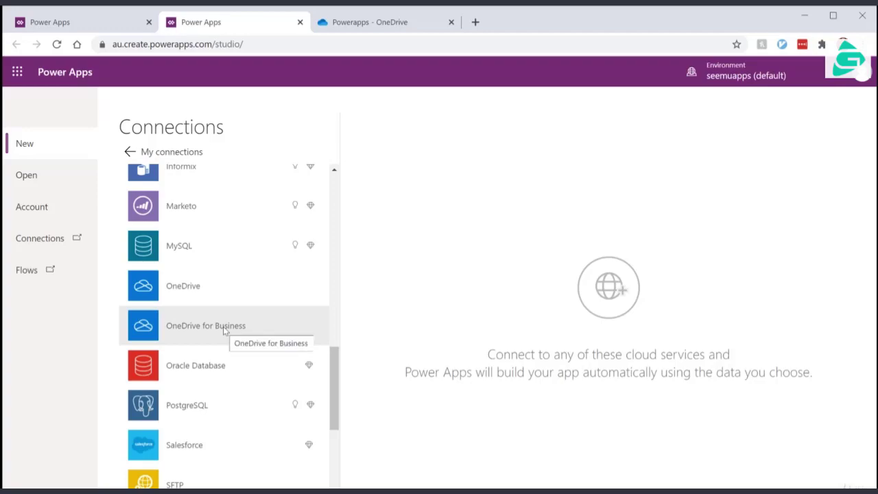
left_click(217, 301)
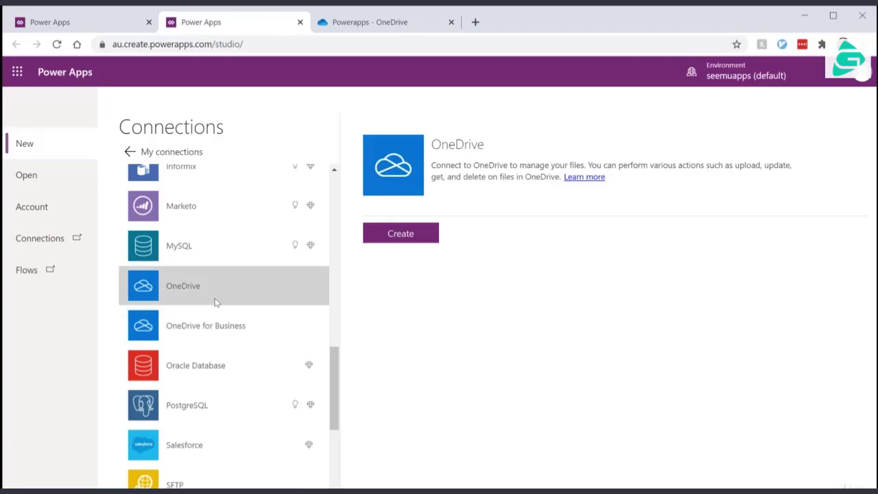
left_click(411, 235)
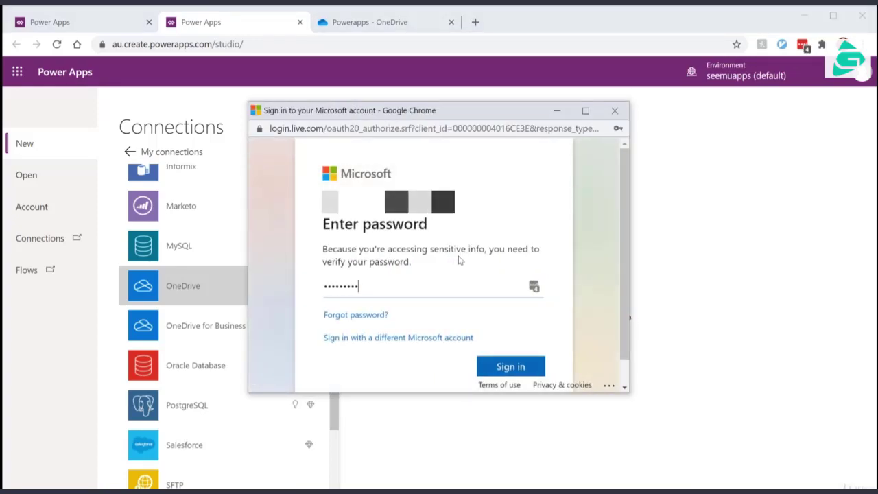
left_click(520, 368)
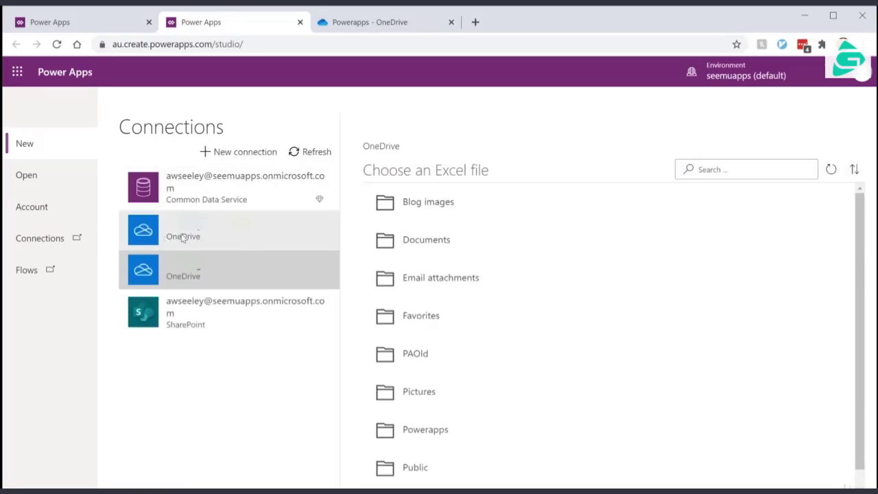
Step: Connect the app to the Students table of Students.xlsx in the Powerapps folder, using the first OneDrive connection
left_click(244, 245)
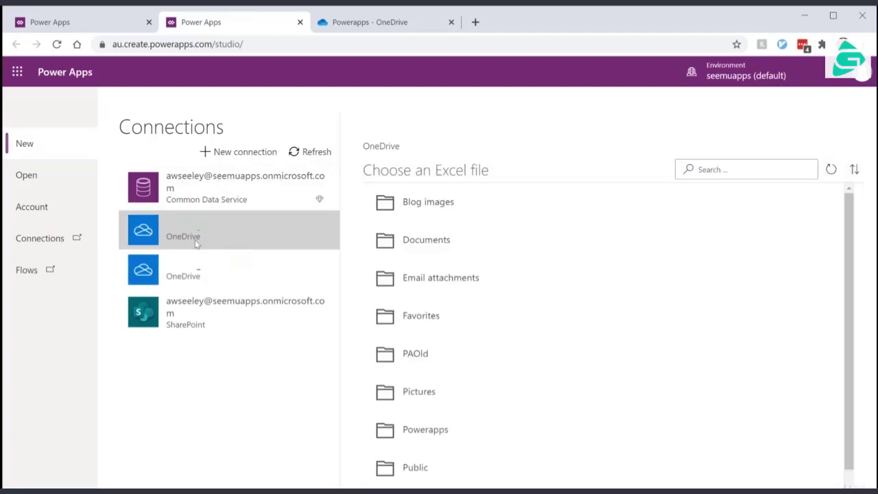
scroll(446, 343, "down", 1)
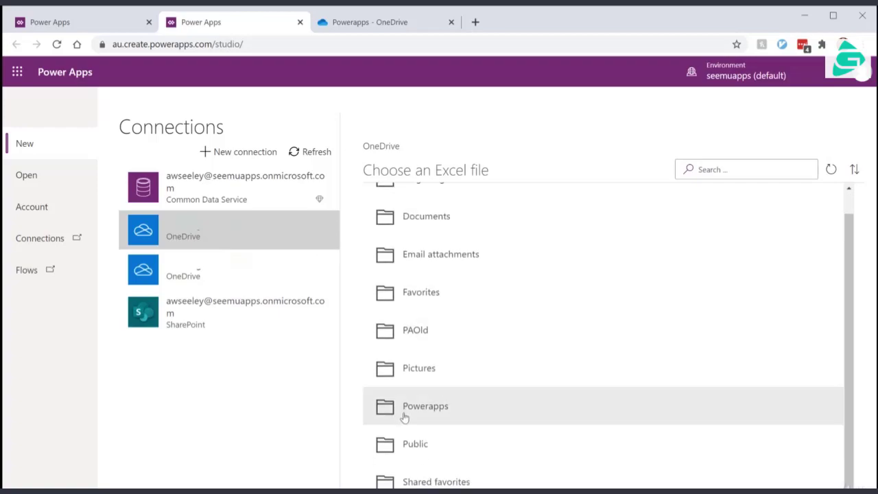
left_click(414, 407)
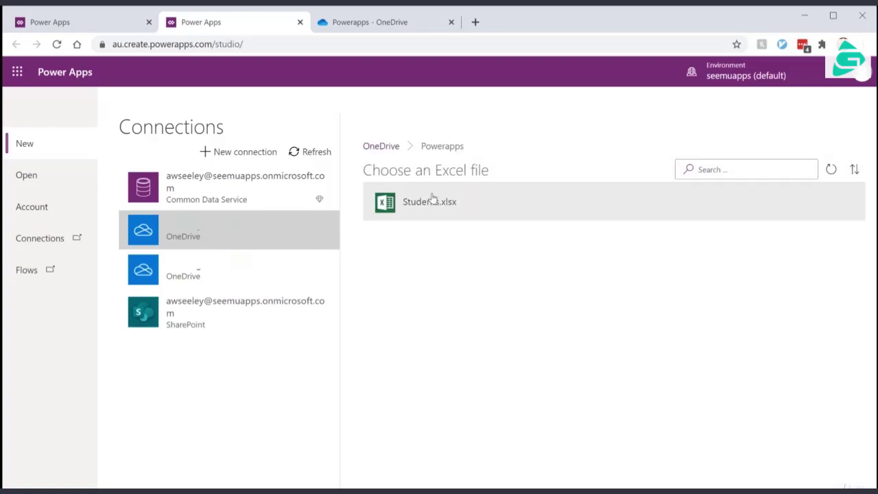
left_click(429, 209)
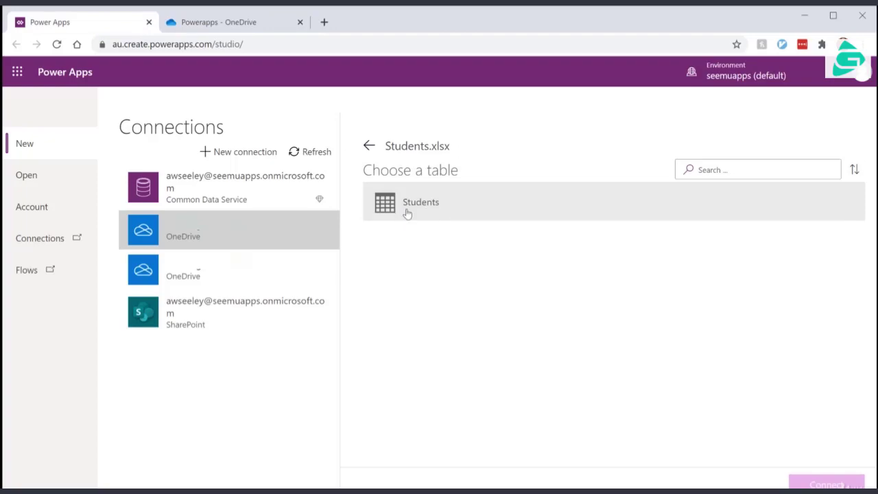
left_click(437, 207)
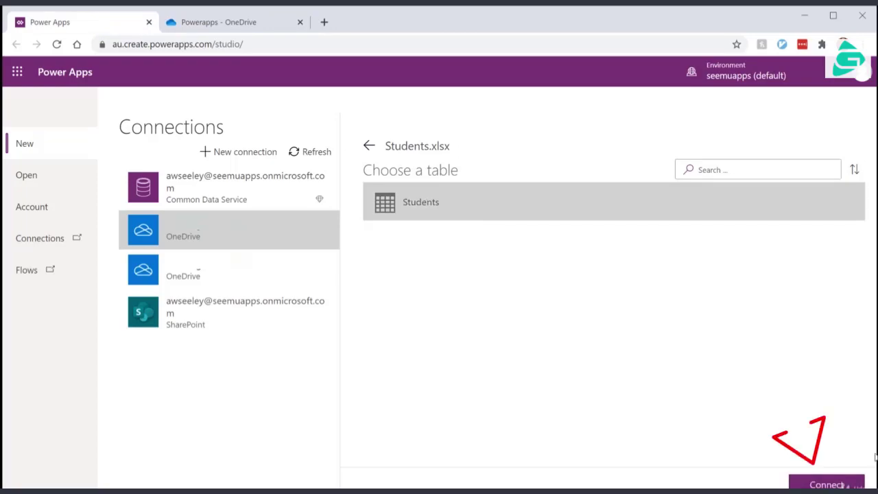
left_click(827, 484)
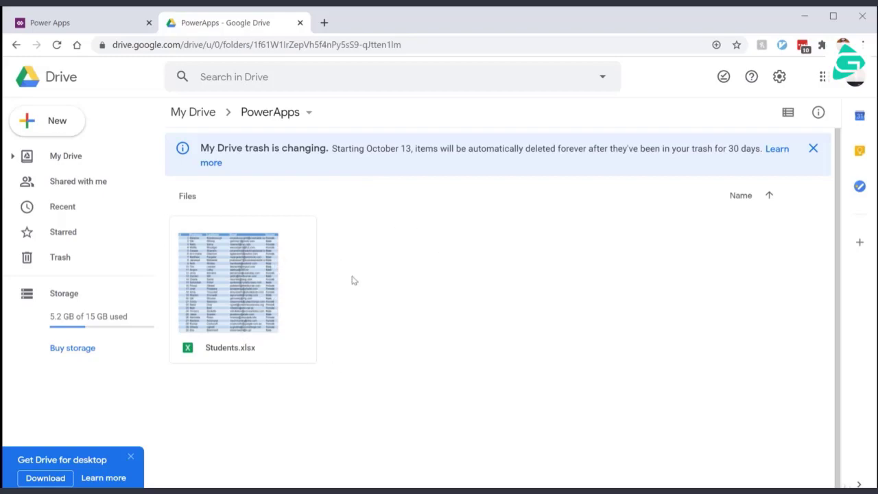
Step: In Power Apps, start an app from other data sources and add a Google Drive connection authorised with the Google account
left_click(80, 25)
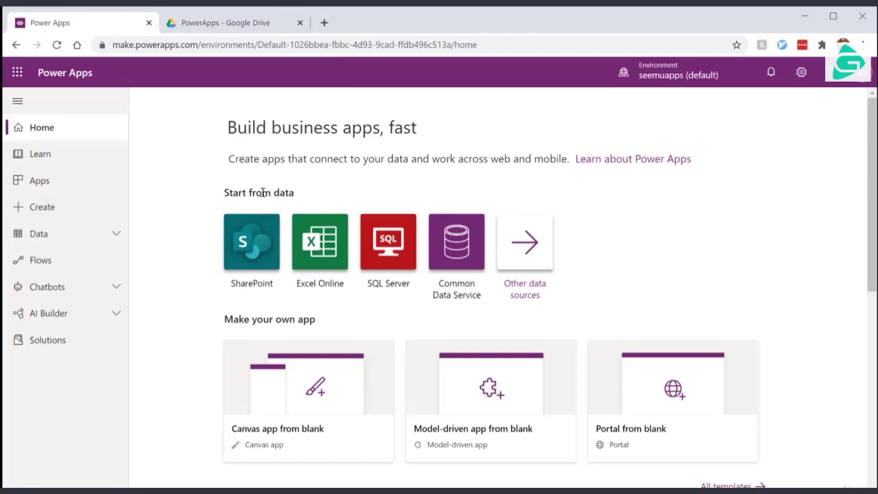
left_click(519, 245)
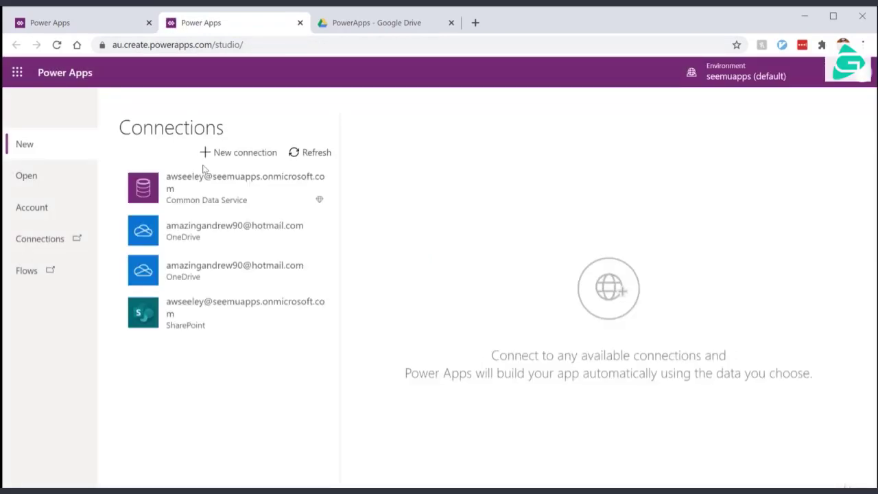
left_click(243, 153)
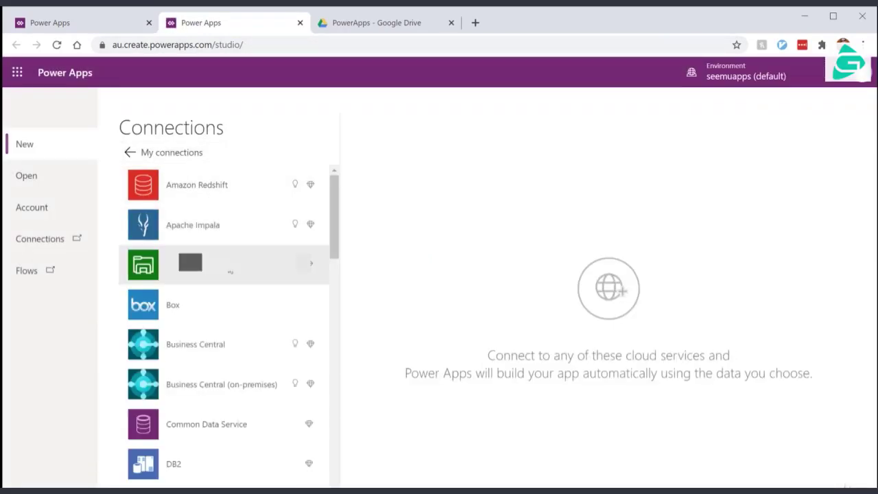
scroll(257, 192, "down", 1)
scroll(257, 192, "down", 4)
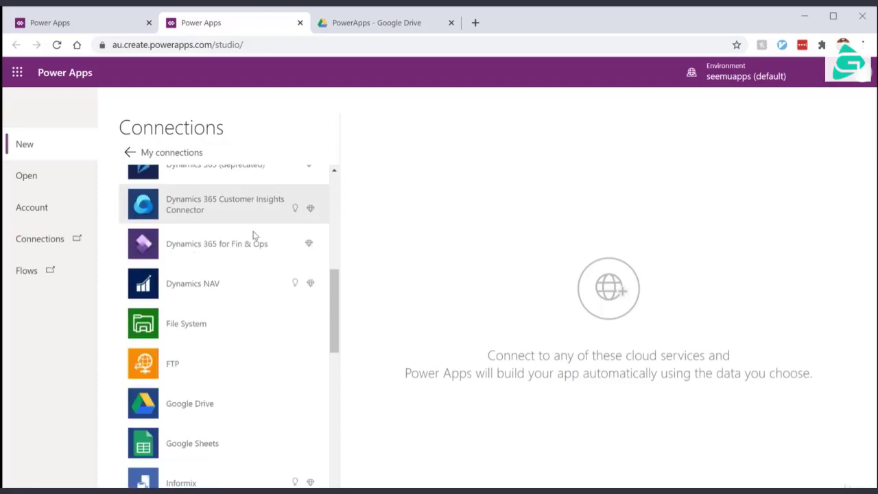
left_click(210, 404)
left_click(411, 238)
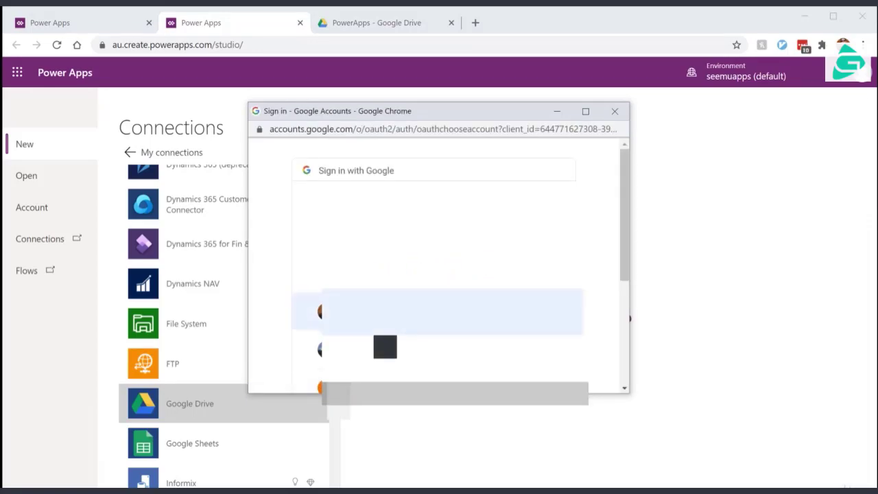
left_click(446, 312)
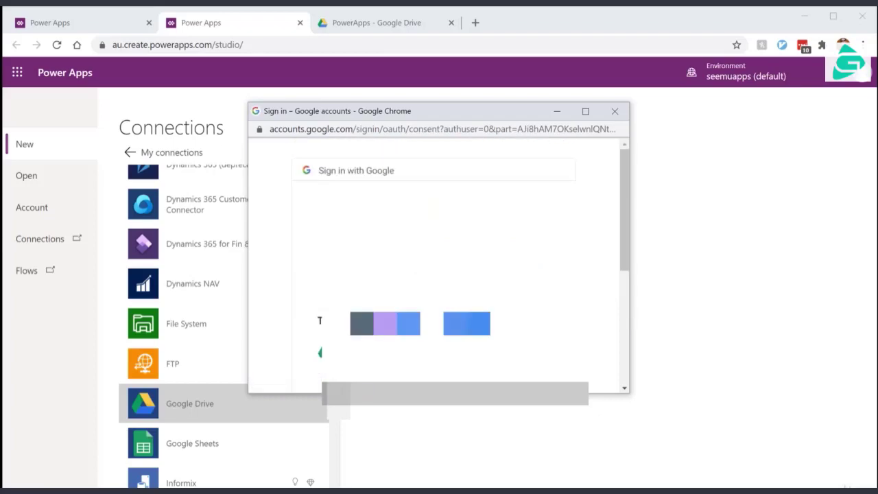
left_click(522, 350)
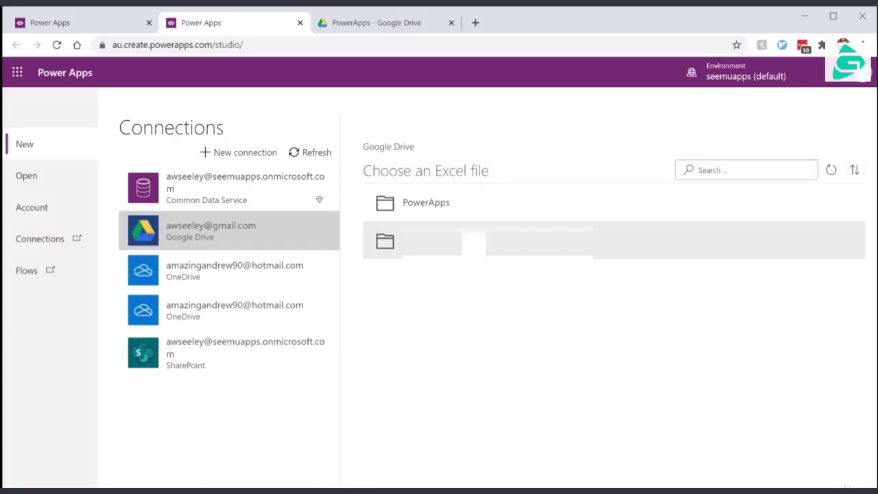
Step: Connect the app to the Students table of Students.xlsx in the PowerApps folder on Google Drive
left_click(452, 202)
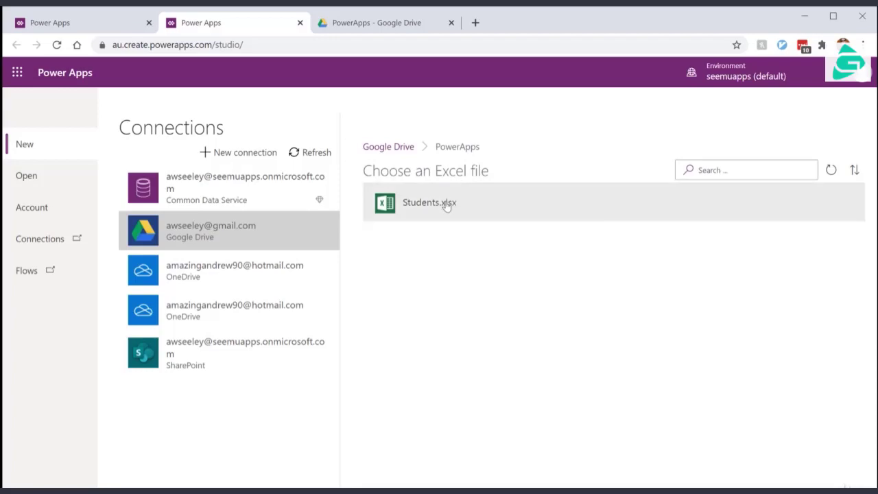
left_click(447, 204)
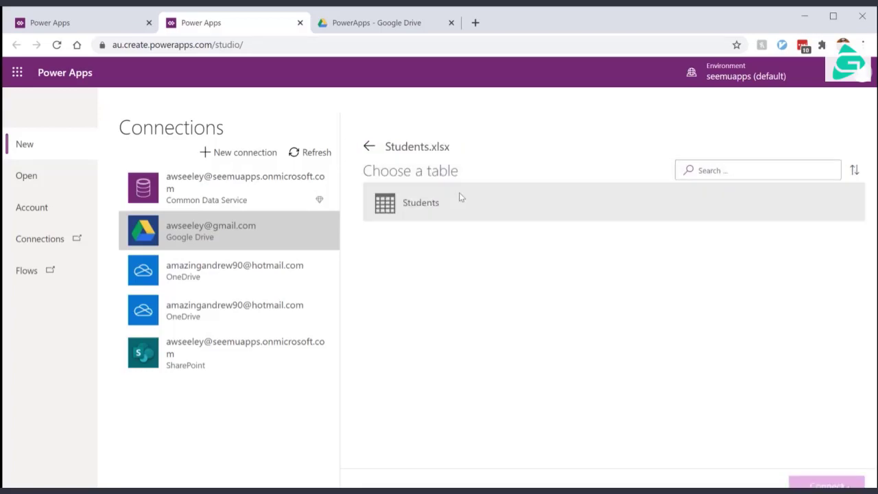
left_click(426, 209)
left_click(827, 485)
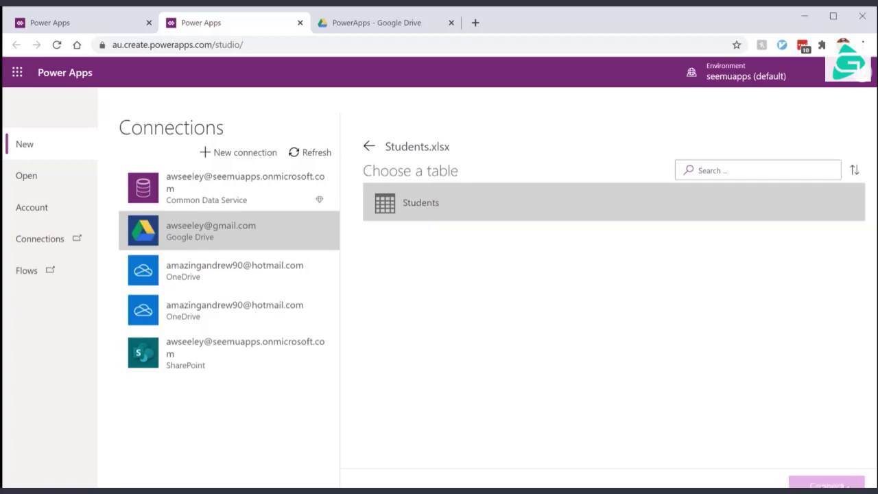